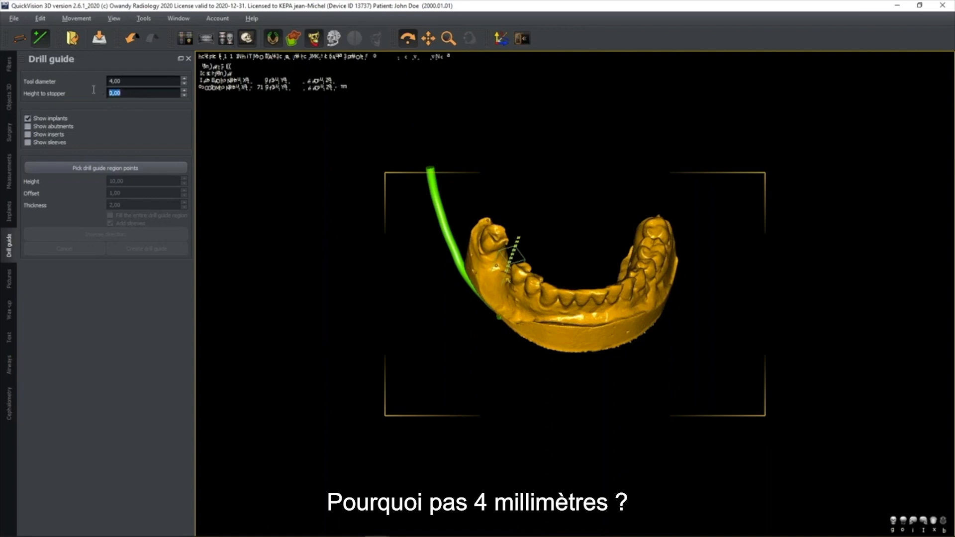
Set the drill guide's height to stopper to 18 mm
{"action": "type", "text": "1"}
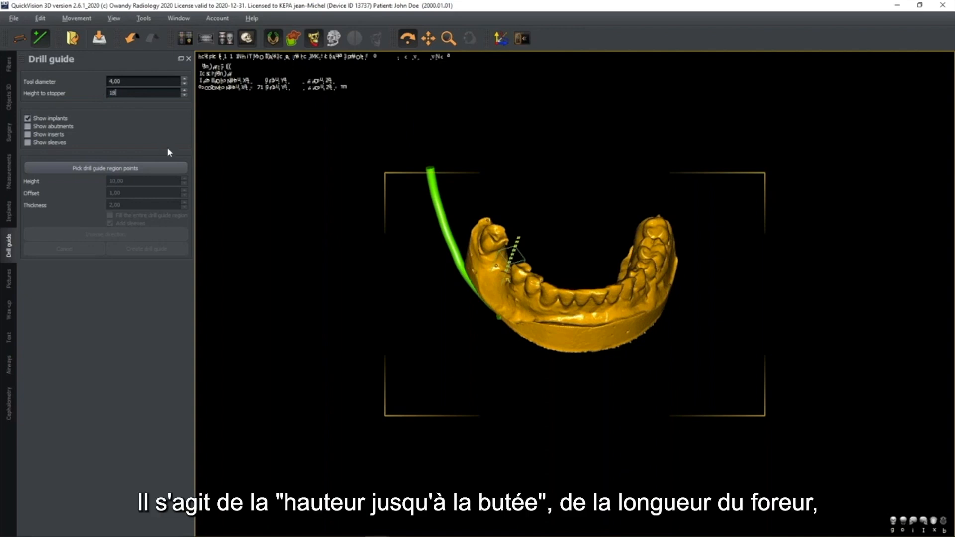
{"action": "type", "text": "8"}
{"action": "key", "text": "Return"}
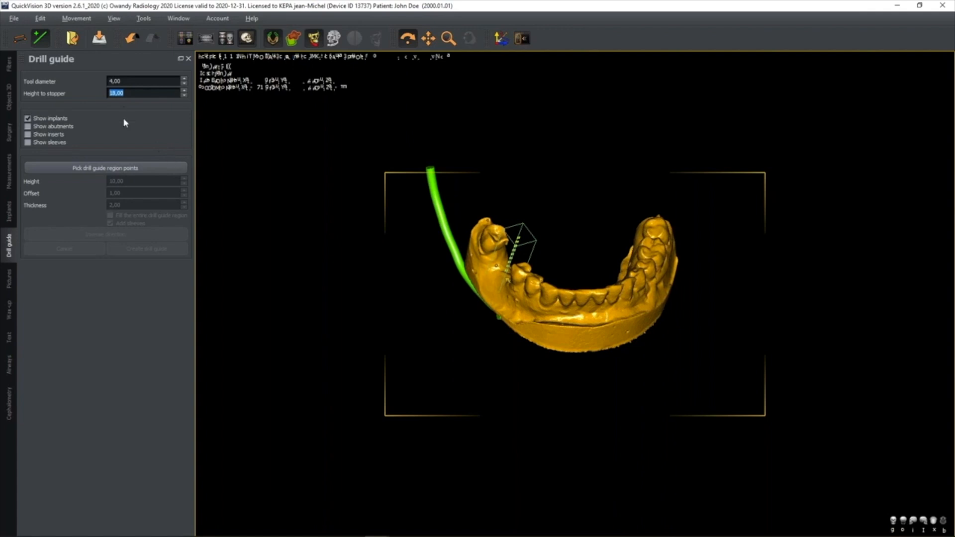
{"action": "left_click", "coordinate": [10, 218]}
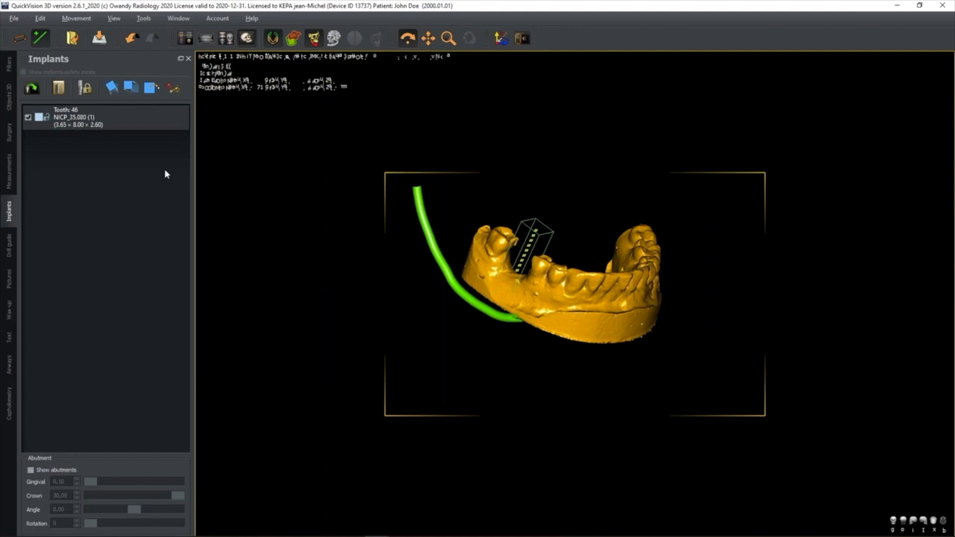
{"action": "left_click", "coordinate": [9, 97]}
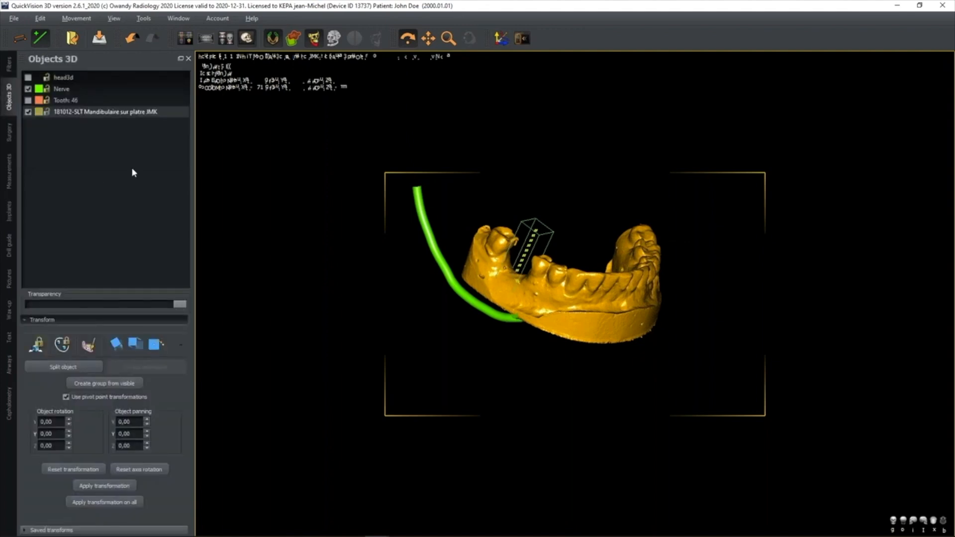
{"action": "left_click_drag", "start_coordinate": [179, 304], "coordinate": [179, 325]}
Start picking the drill guide region and define its reference plane with three points across the dental arch, on both molar areas and the front
{"action": "left_click_drag", "start_coordinate": [560, 229], "coordinate": [546, 299]}
{"action": "left_click", "coordinate": [8, 211]}
{"action": "left_click", "coordinate": [8, 243]}
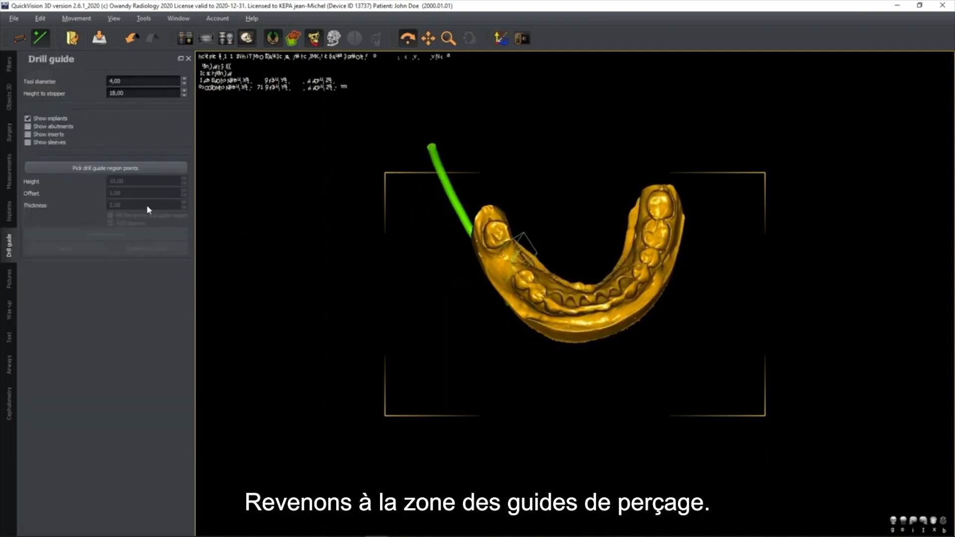
{"action": "left_click", "coordinate": [106, 167]}
{"action": "left_click", "coordinate": [494, 242]}
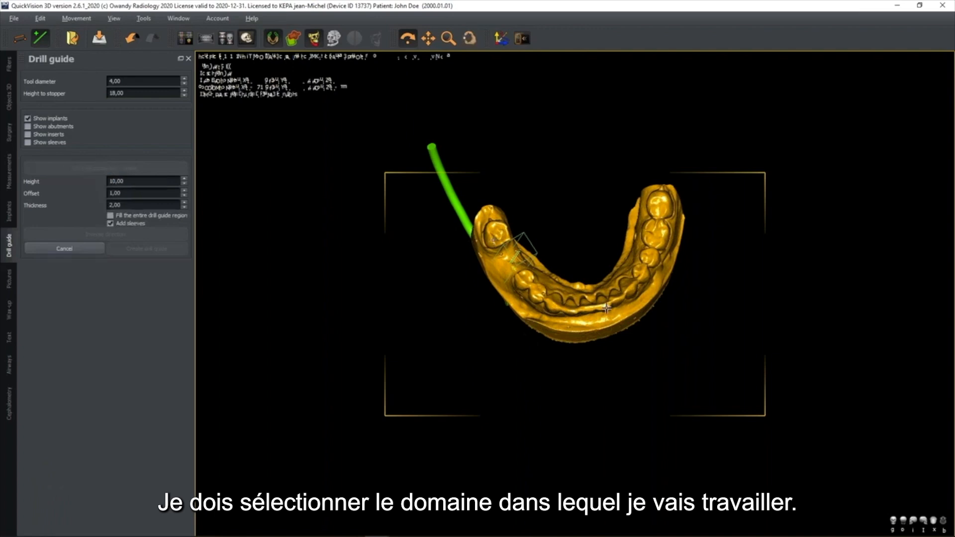
{"action": "left_click", "coordinate": [605, 308]}
{"action": "left_click", "coordinate": [668, 213]}
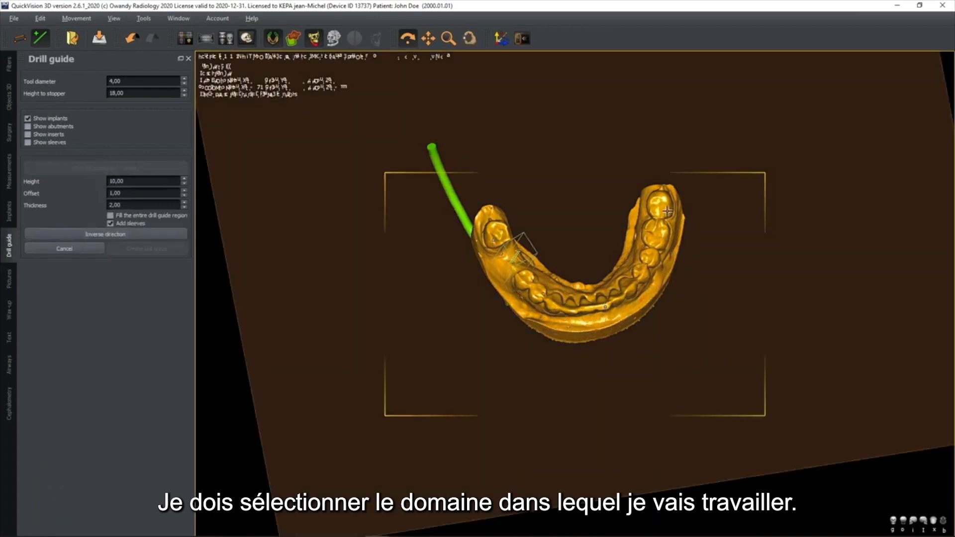
Outline a six-point drill guide region around the implant site, enclosing the rear molar and the teeth in front of the gap
{"action": "left_click", "coordinate": [522, 224]}
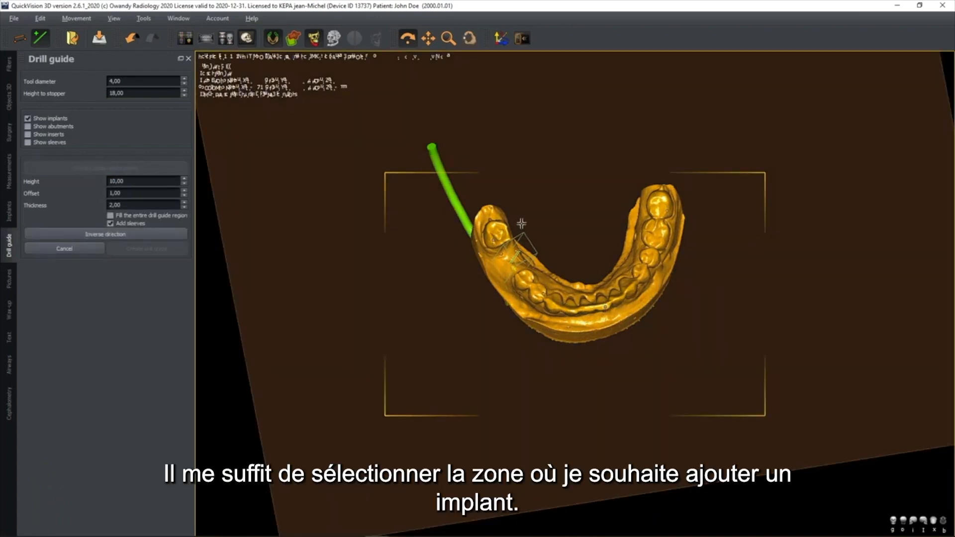
{"action": "left_click", "coordinate": [458, 245]}
{"action": "left_click", "coordinate": [494, 309]}
{"action": "left_click", "coordinate": [542, 347]}
{"action": "left_click", "coordinate": [571, 272]}
{"action": "left_click", "coordinate": [539, 237]}
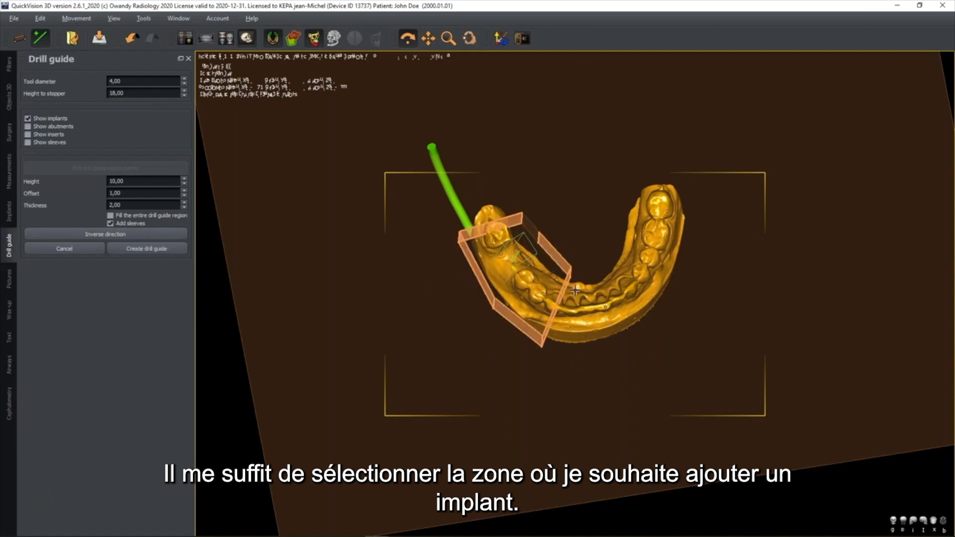
Invert the direction of the drill guide region so that it extends down over the lower teeth
{"action": "left_click_drag", "start_coordinate": [590, 268], "coordinate": [570, 201]}
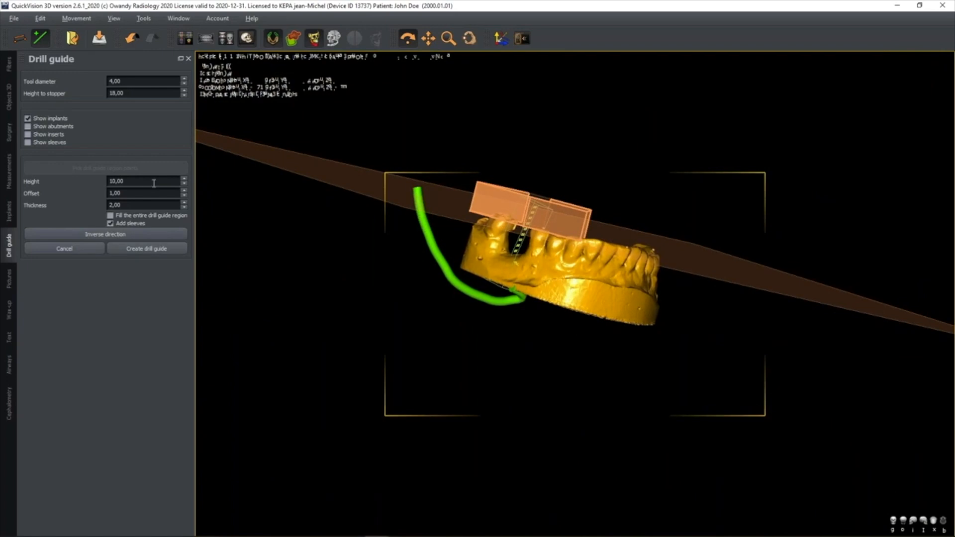
{"action": "left_click", "coordinate": [129, 236]}
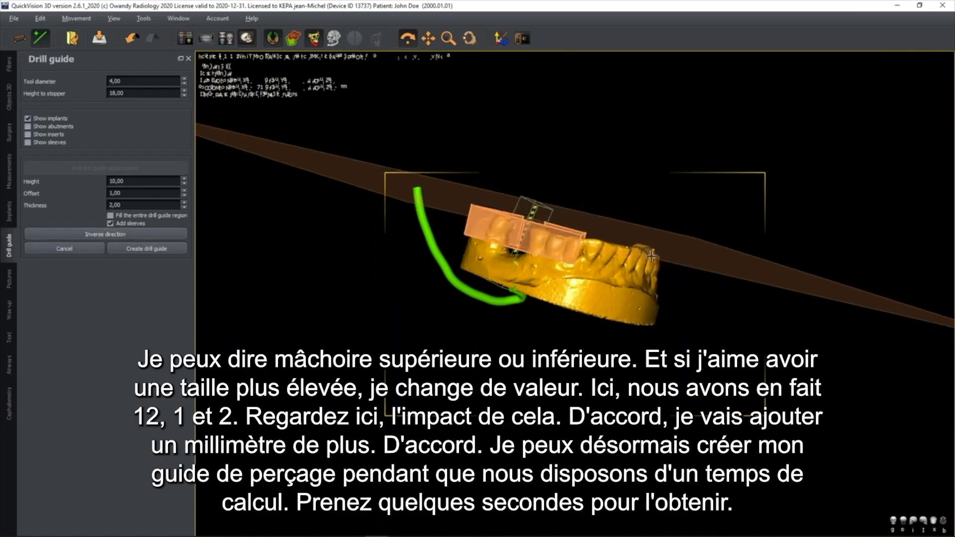
{"action": "left_click_drag", "start_coordinate": [602, 268], "coordinate": [605, 275]}
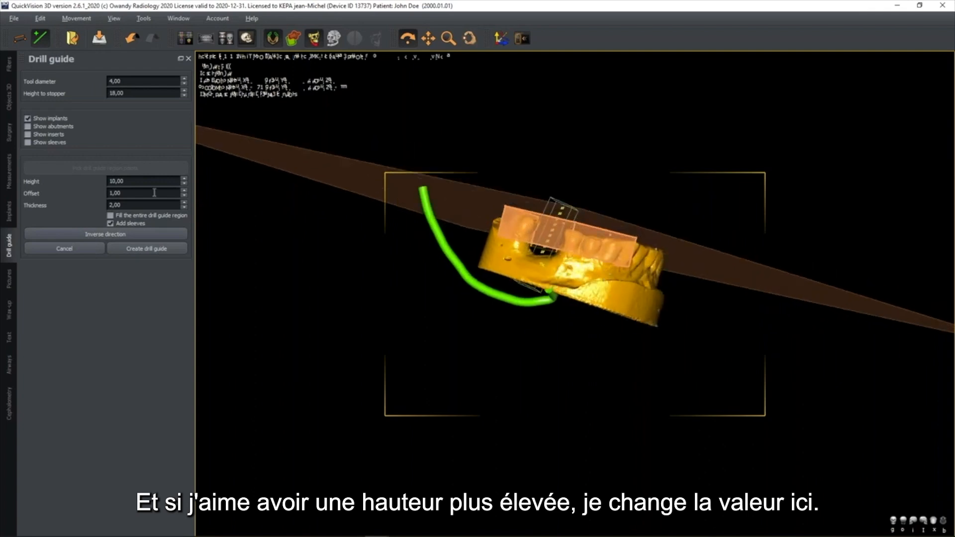
Set the guide region's height to 13 mm and create the drill guide with an offset of 1 mm, thickness of 2 mm and sleeves
{"action": "left_click_drag", "start_coordinate": [130, 180], "coordinate": [87, 186]}
{"action": "type", "text": "12"}
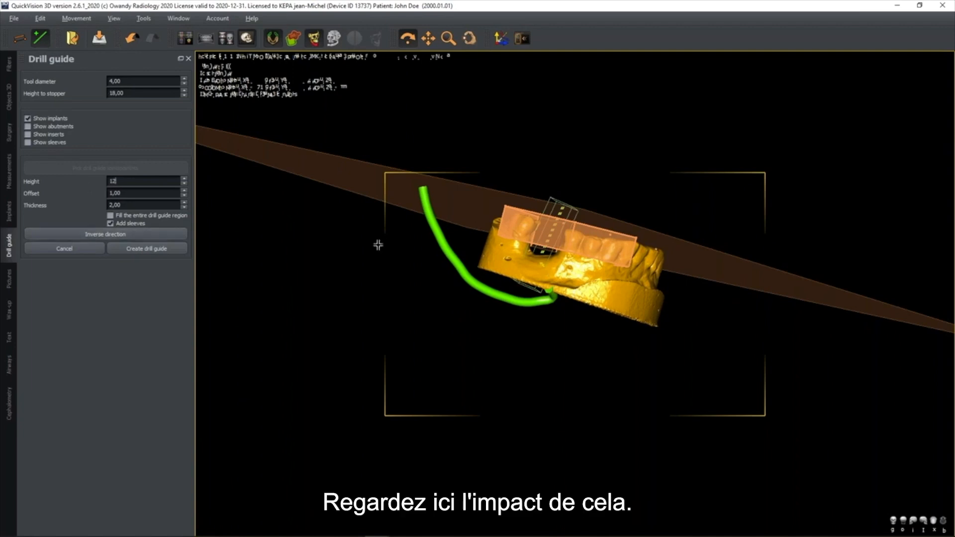
{"action": "key", "text": "Return"}
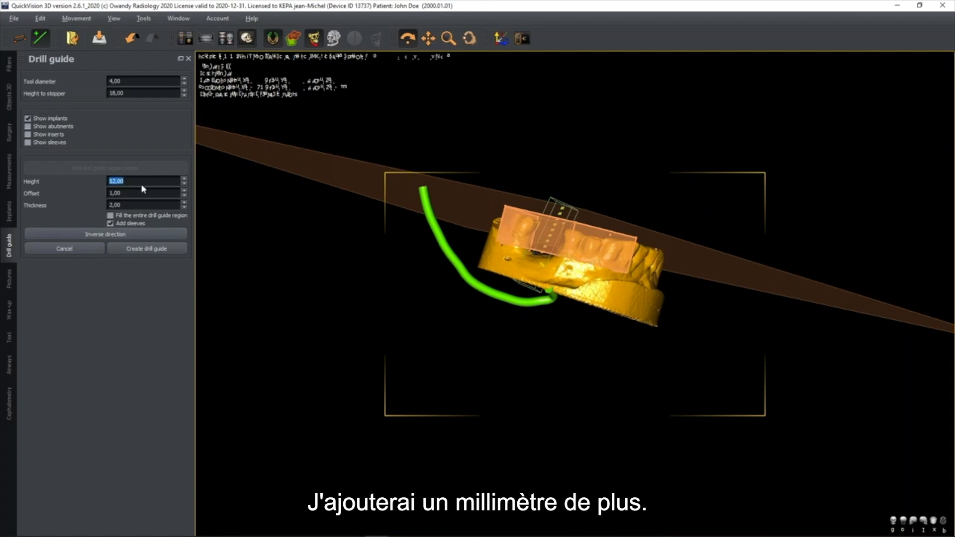
{"action": "key", "text": "Up"}
{"action": "left_click_drag", "start_coordinate": [516, 286], "coordinate": [606, 289]}
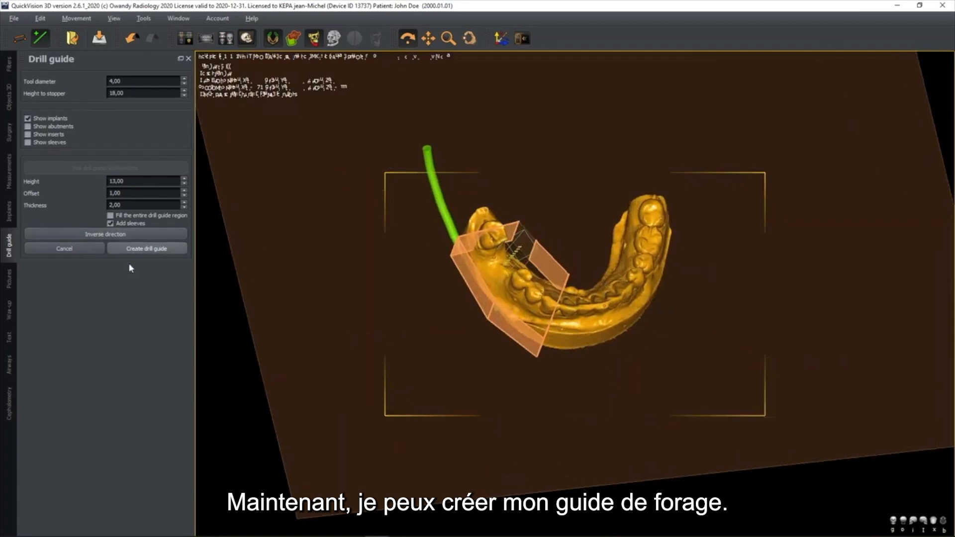
{"action": "left_click", "coordinate": [147, 249]}
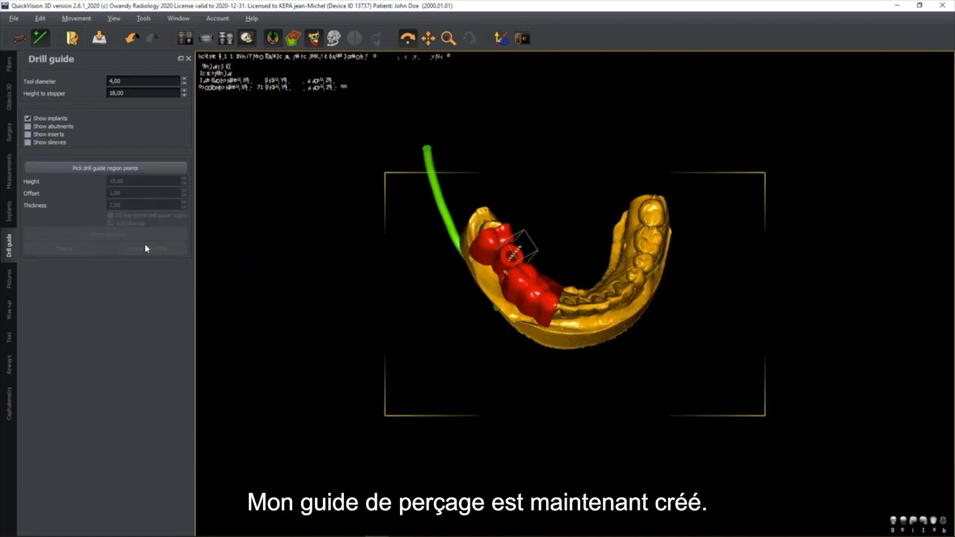
Hide the mandibular plaster model and the nerve, leaving only the drill guide and the implant displayed
{"action": "left_click_drag", "start_coordinate": [542, 248], "coordinate": [552, 276]}
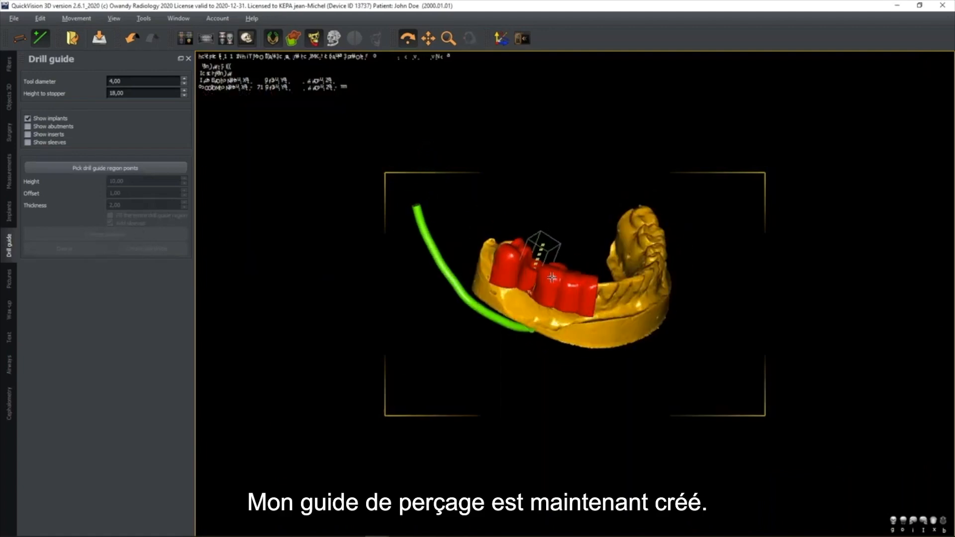
{"action": "scroll", "coordinate": [555, 276], "scroll_direction": "up", "scroll_amount": 5}
{"action": "left_click_drag", "start_coordinate": [569, 236], "coordinate": [527, 255]}
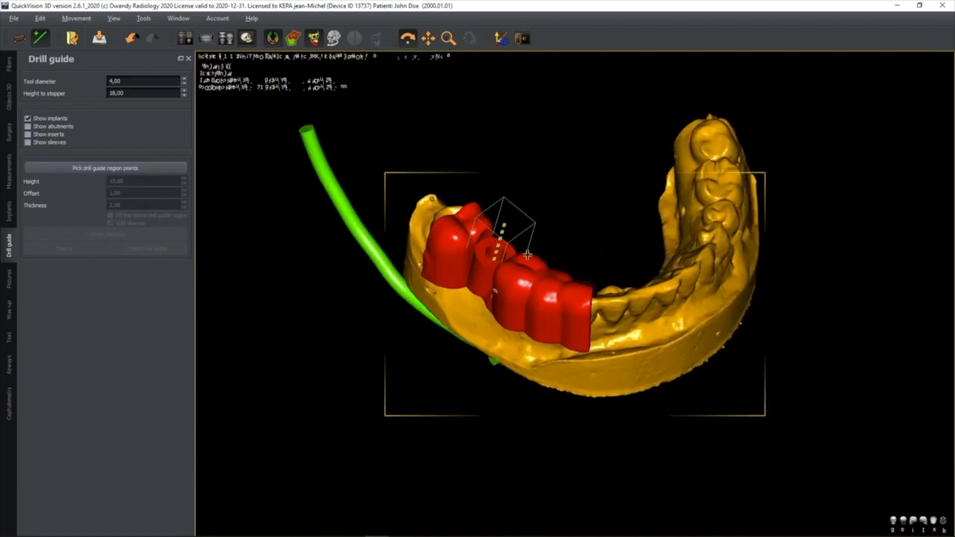
{"action": "left_click", "coordinate": [9, 99]}
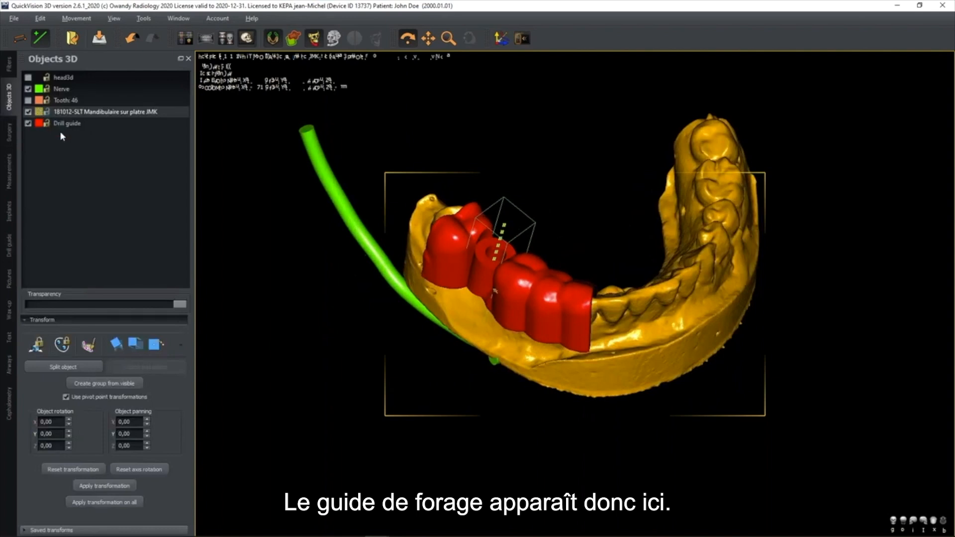
{"action": "left_click", "coordinate": [27, 112]}
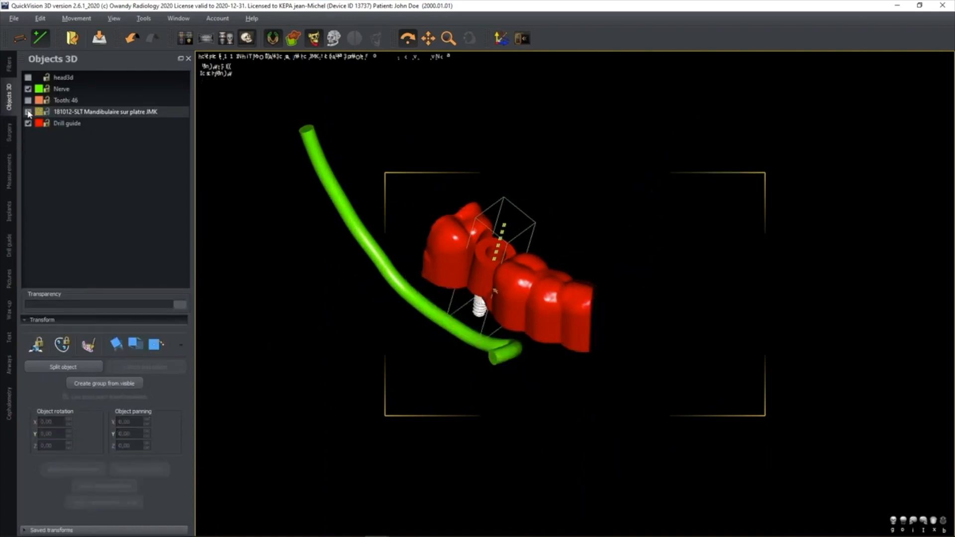
{"action": "left_click", "coordinate": [28, 88]}
{"action": "left_click_drag", "start_coordinate": [533, 310], "coordinate": [547, 281]}
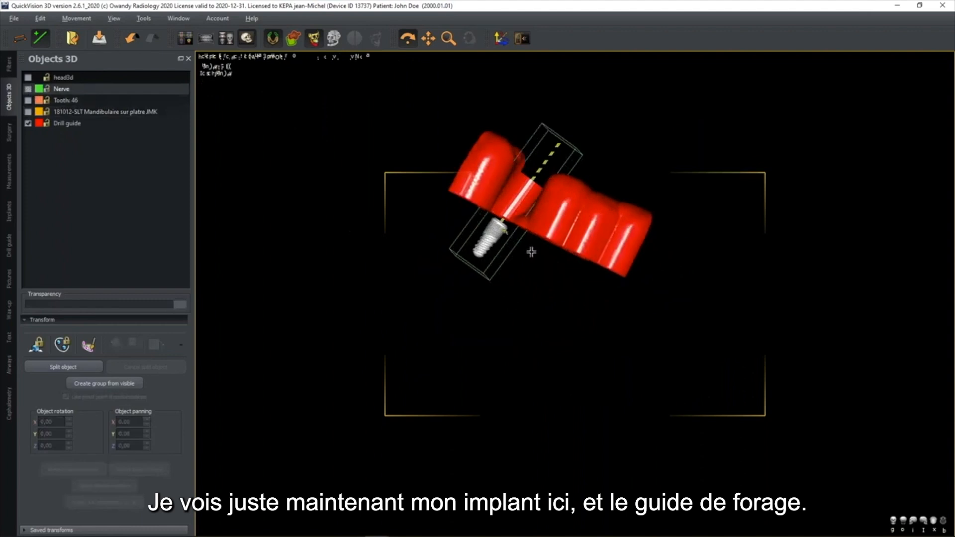
{"action": "left_click_drag", "start_coordinate": [560, 222], "coordinate": [534, 213]}
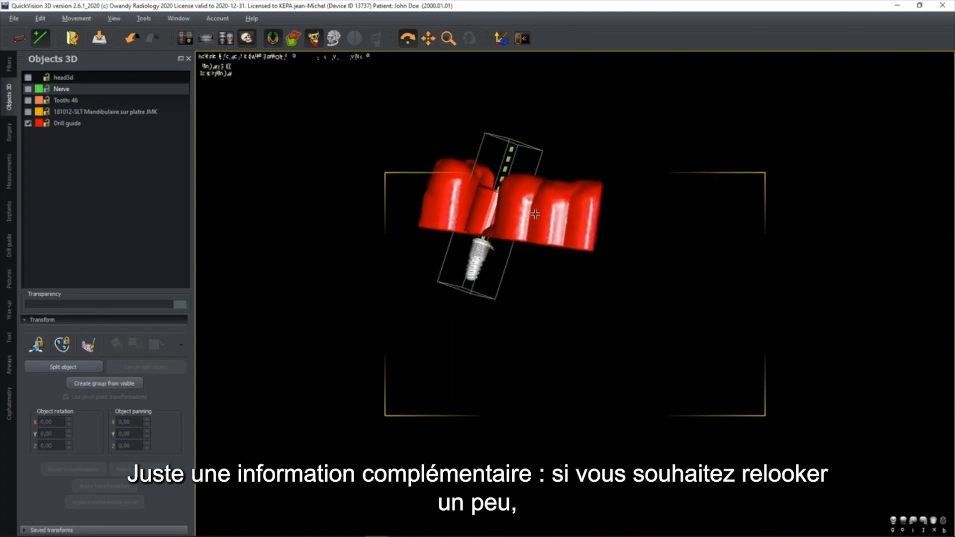
Cut away the lower part of the guide's front section by outlining it below the premolars and removing the inside of the selection
{"action": "left_click", "coordinate": [10, 133]}
{"action": "left_click", "coordinate": [104, 75]}
{"action": "right_click_drag", "start_coordinate": [517, 265], "coordinate": [514, 240]}
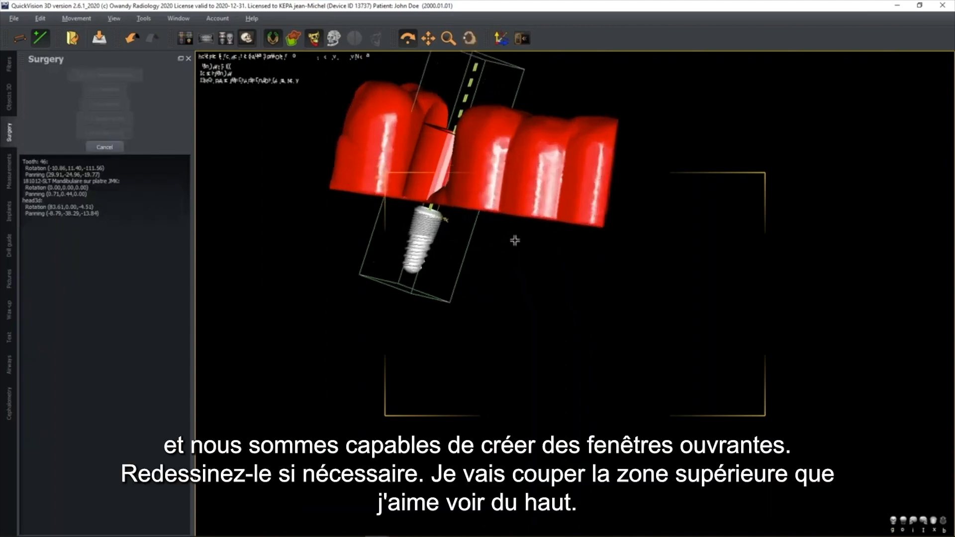
{"action": "middle_click_drag", "start_coordinate": [514, 241], "coordinate": [617, 369]}
{"action": "left_click", "coordinate": [541, 366]}
{"action": "left_click", "coordinate": [581, 319]}
{"action": "left_click", "coordinate": [597, 296]}
{"action": "left_click", "coordinate": [684, 299]}
{"action": "left_click", "coordinate": [763, 290]}
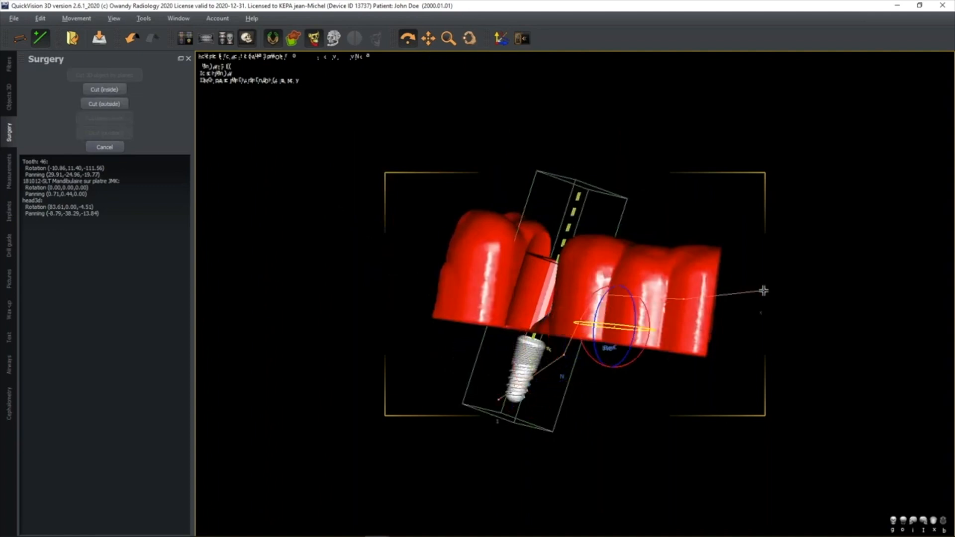
{"action": "left_click", "coordinate": [738, 437]}
{"action": "left_click", "coordinate": [123, 104]}
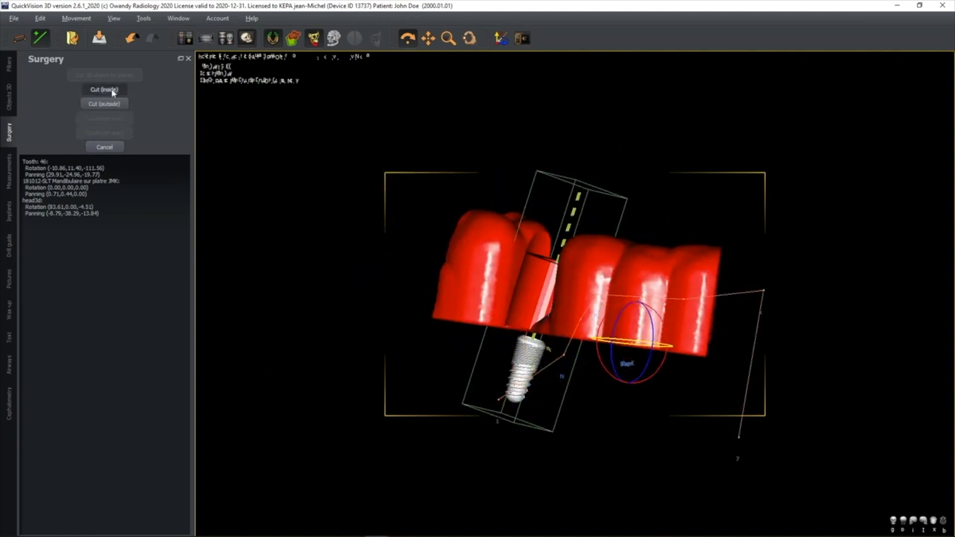
Cut a window into the upper surface of the guide's front section using a four-point outline and removing its inside
{"action": "left_click_drag", "start_coordinate": [624, 301], "coordinate": [650, 245]}
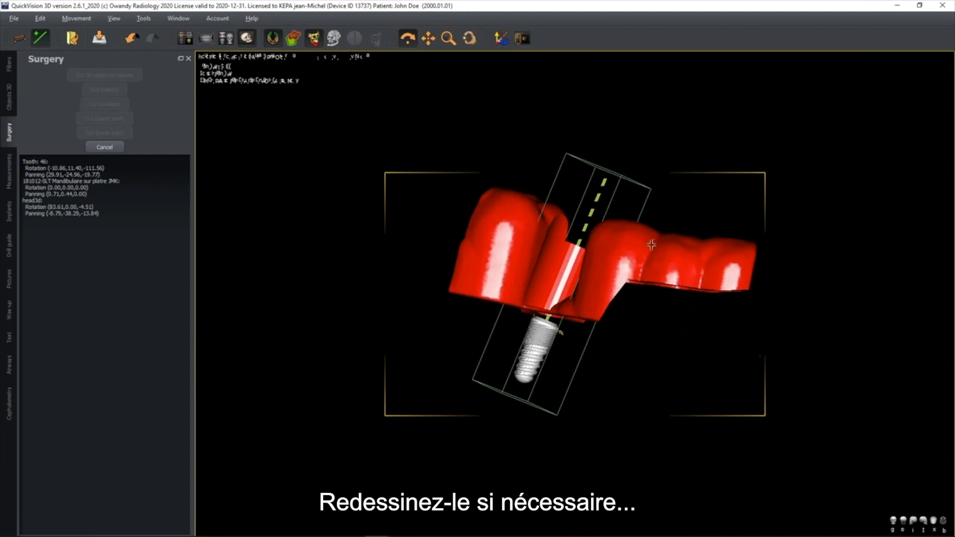
{"action": "left_click", "coordinate": [646, 257]}
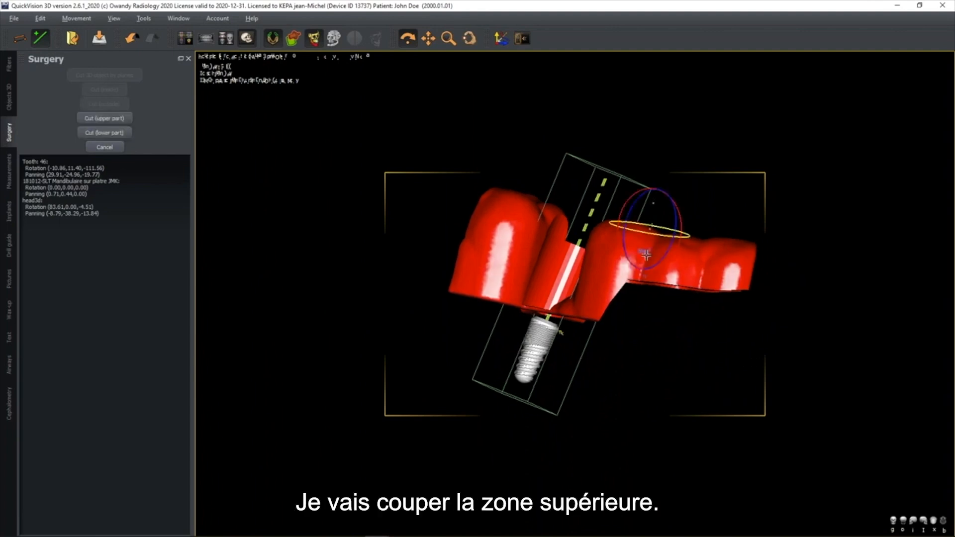
{"action": "left_click", "coordinate": [704, 267]}
{"action": "left_click", "coordinate": [726, 205]}
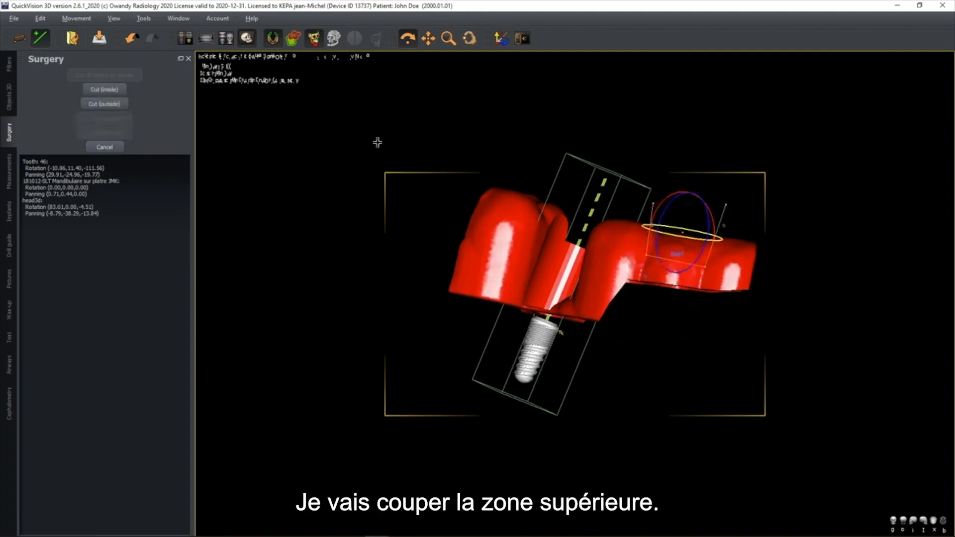
{"action": "left_click", "coordinate": [118, 92]}
Trim the outer lower part of the guide's rear molar section by outlining it and removing the inside of the selection
{"action": "mouse_move", "coordinate": [584, 271]}
{"action": "left_mouse_down"}
{"action": "mouse_move", "coordinate": [621, 280]}
{"action": "mouse_move", "coordinate": [602, 273]}
{"action": "left_mouse_up"}
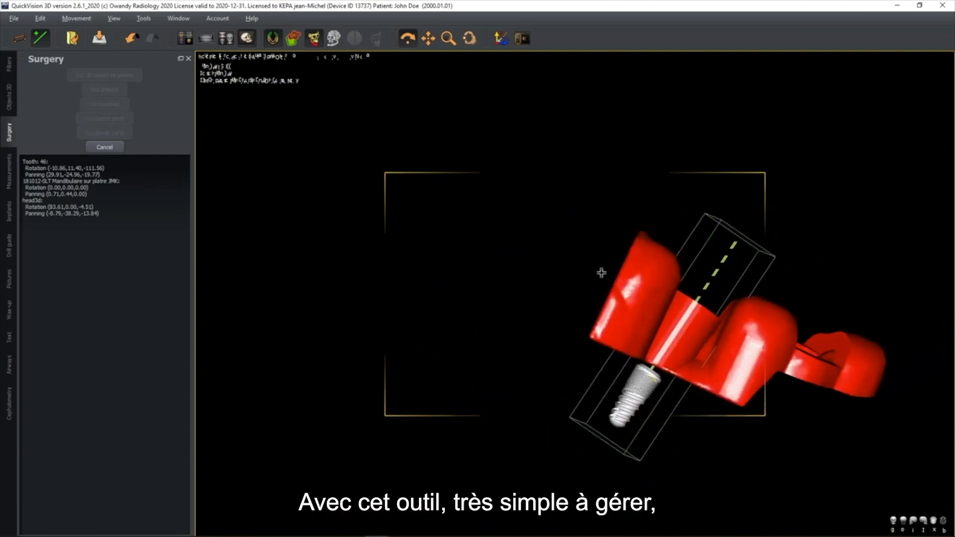
{"action": "left_click", "coordinate": [577, 245]}
{"action": "left_click", "coordinate": [649, 271]}
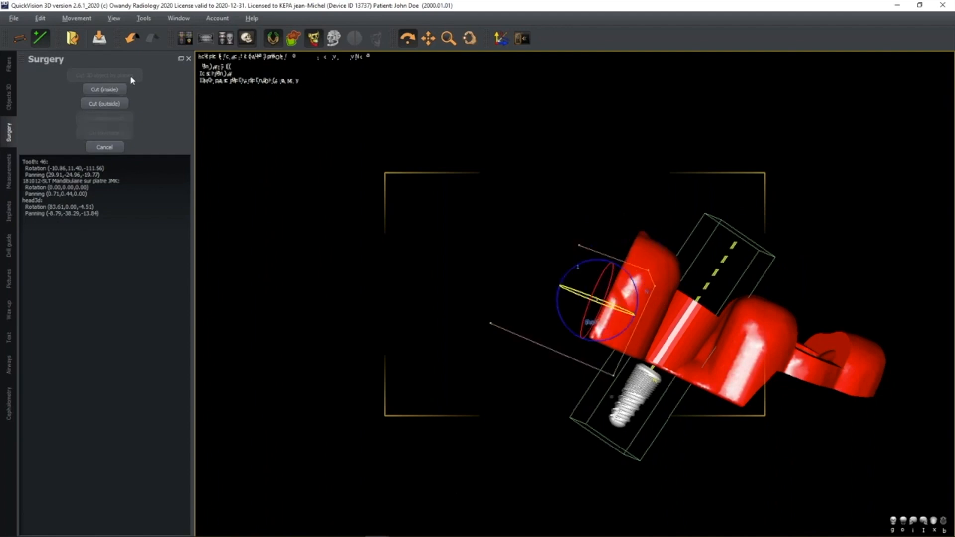
{"action": "left_click", "coordinate": [109, 90]}
{"action": "left_click_drag", "start_coordinate": [726, 347], "coordinate": [518, 169]}
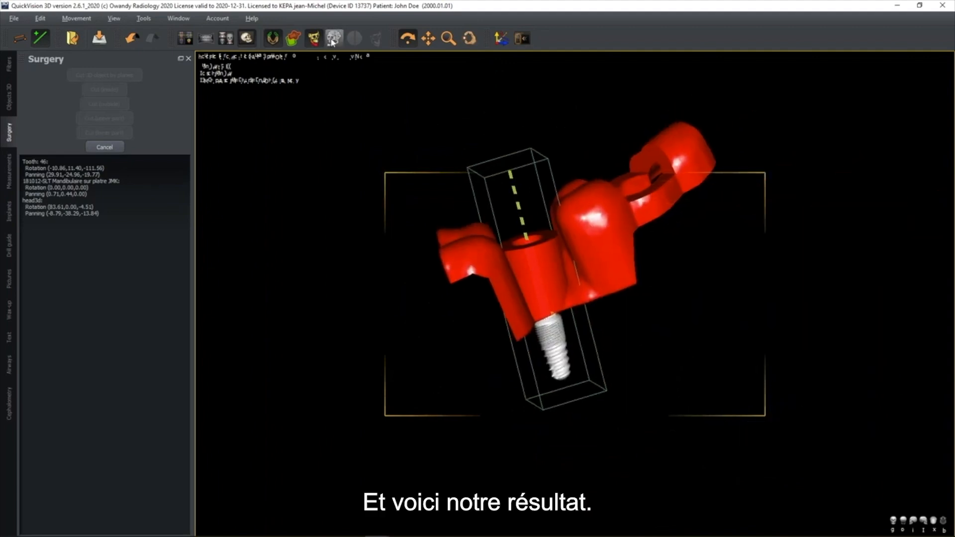
Display the rendered jawbone volume together with the trimmed drill guide and implant
{"action": "left_click", "coordinate": [333, 40]}
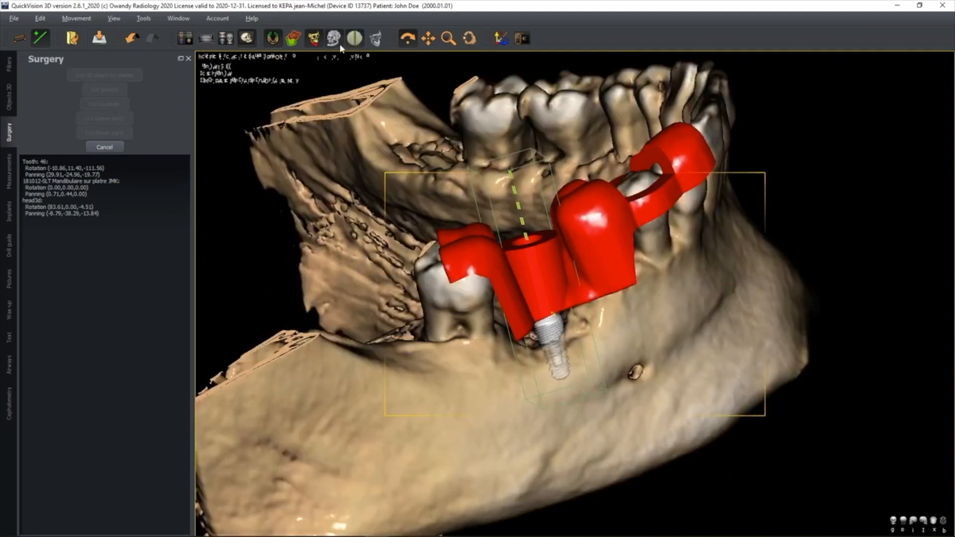
{"action": "scroll", "coordinate": [564, 308], "scroll_direction": "down", "scroll_amount": 3}
{"action": "left_click_drag", "start_coordinate": [563, 287], "coordinate": [551, 316]}
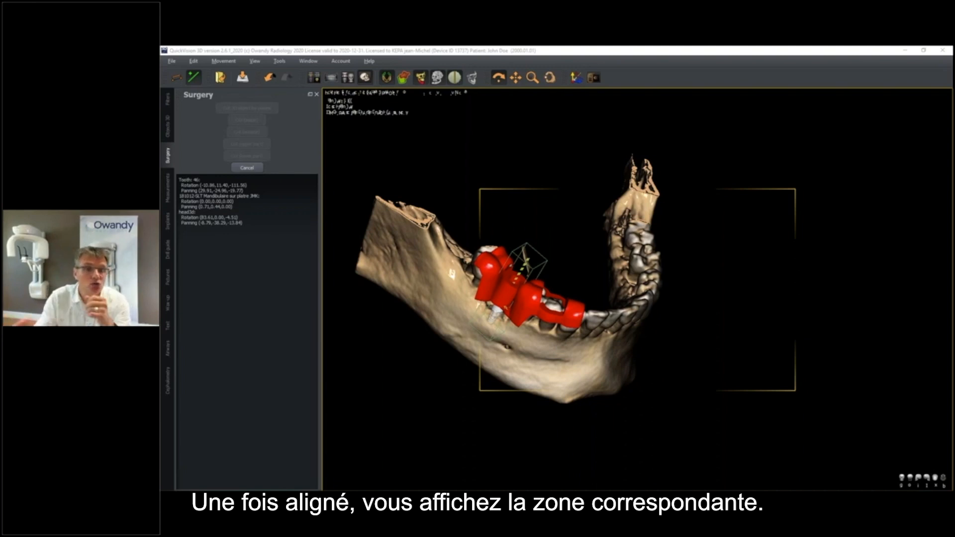
Examine the drill guide and implant in the multi-view and slice layouts and again in the full 3D view
{"action": "left_click", "coordinate": [346, 79]}
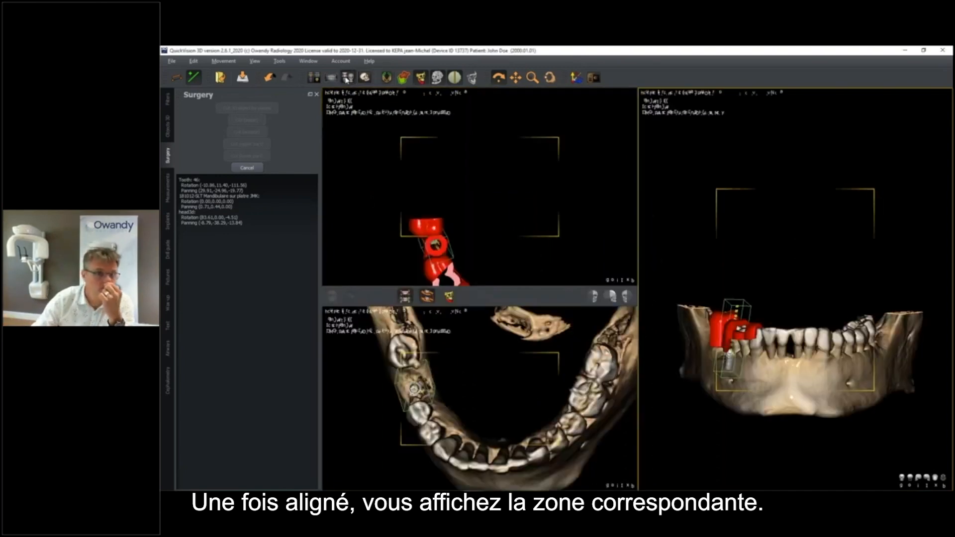
{"action": "left_click", "coordinate": [314, 78]}
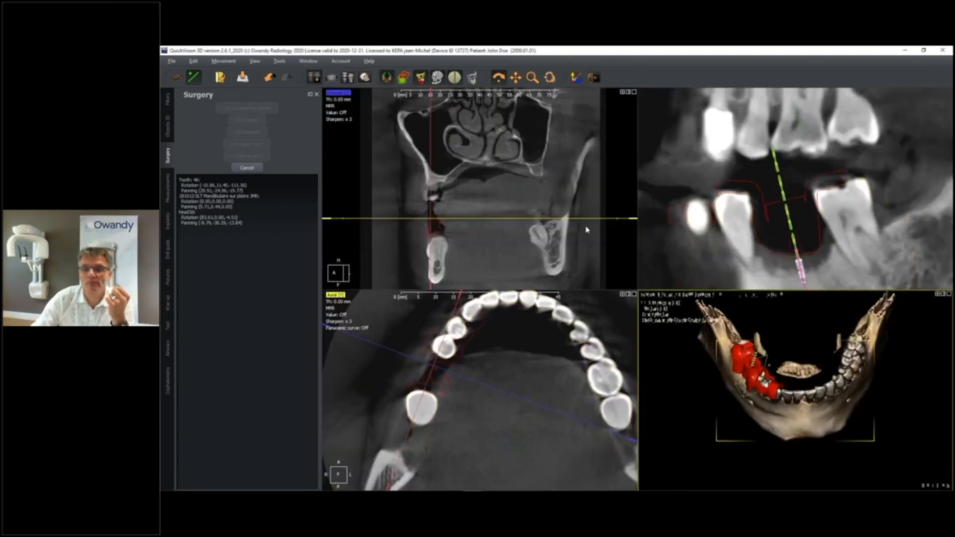
{"action": "left_click", "coordinate": [366, 79]}
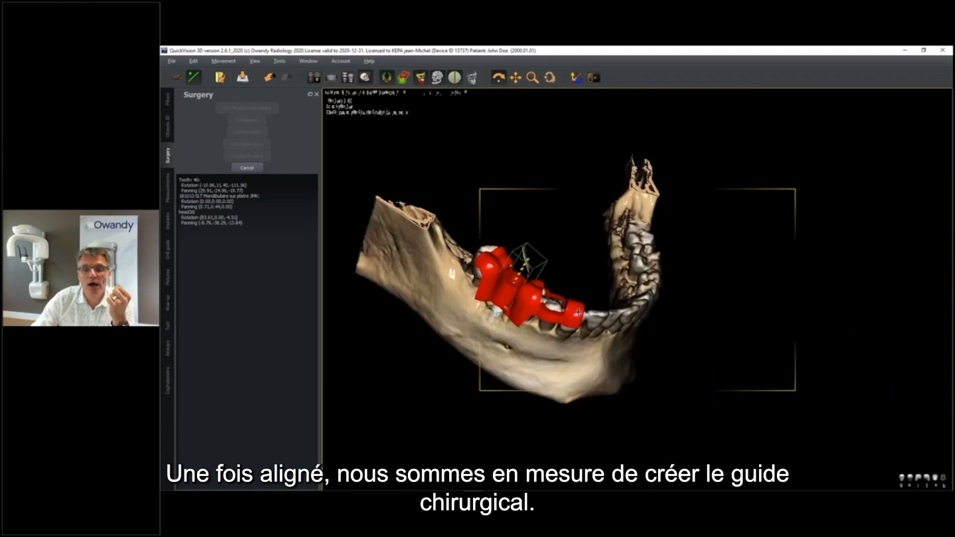
{"action": "left_click_drag", "start_coordinate": [574, 310], "coordinate": [571, 309]}
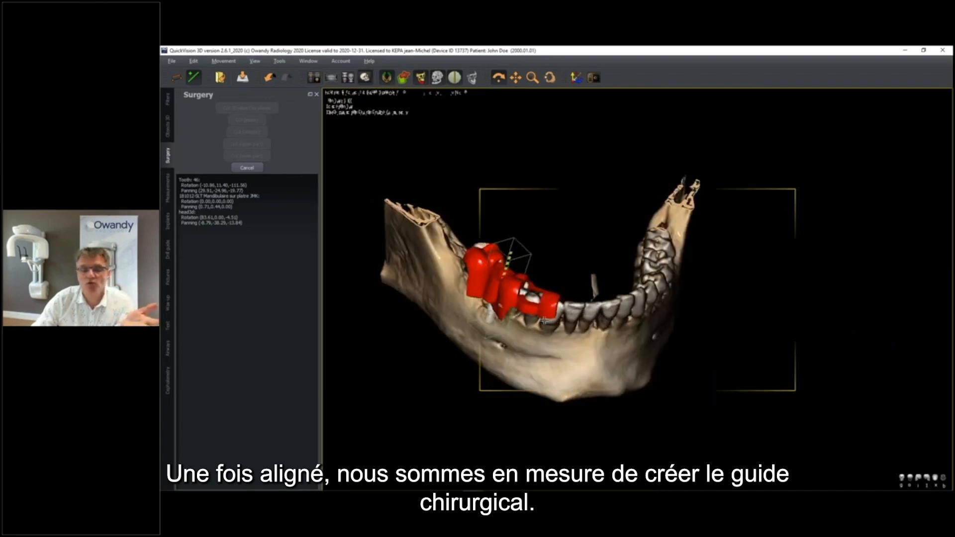
{"action": "middle_click_drag", "start_coordinate": [522, 316], "coordinate": [626, 279]}
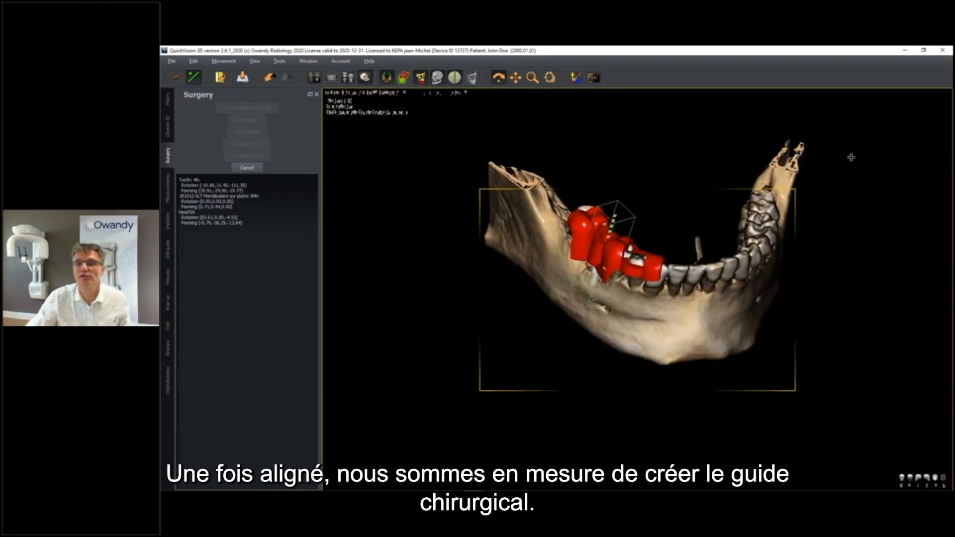